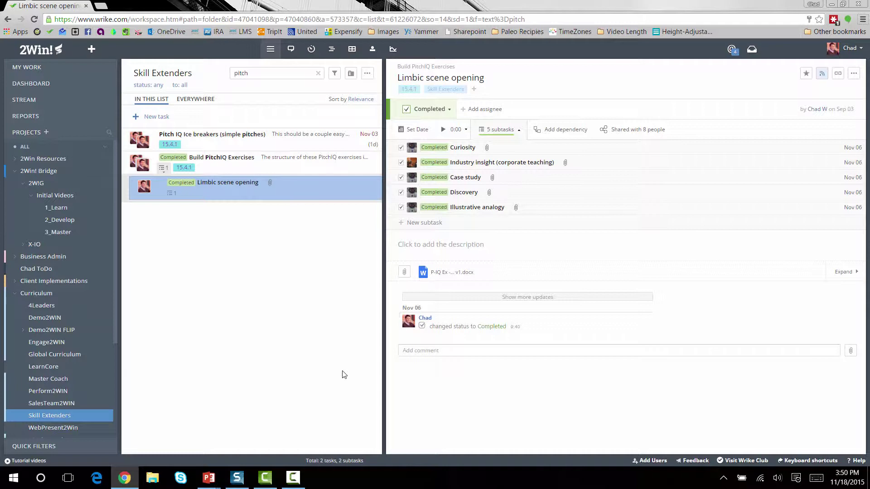
Step: Switch to the running slide show of the finished five-slide deck
{"action": "key", "text": "alt+Tab"}
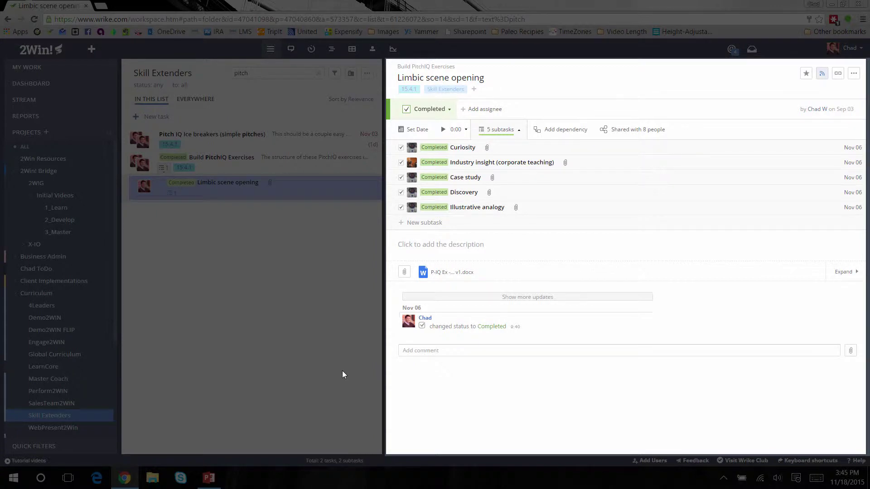
Step: End the slide show and look through slides 1 to 5 in the editing view
{"action": "key", "text": "Escape"}
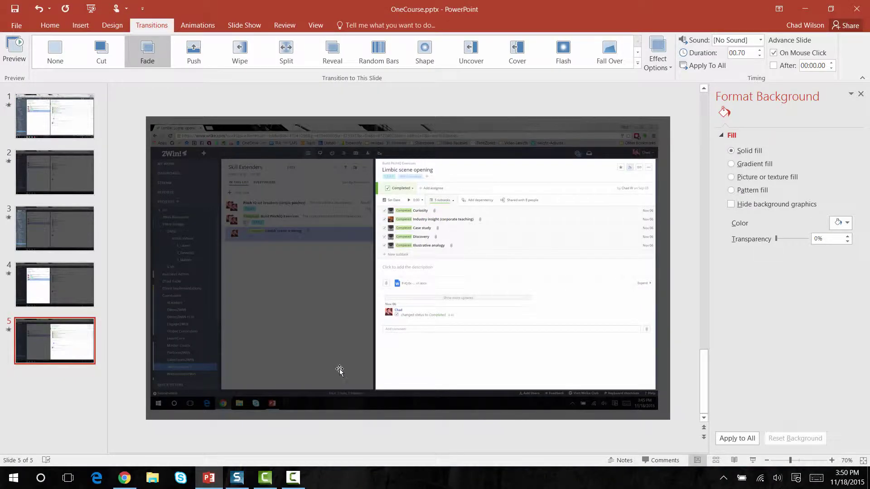
{"action": "left_click", "coordinate": [74, 132]}
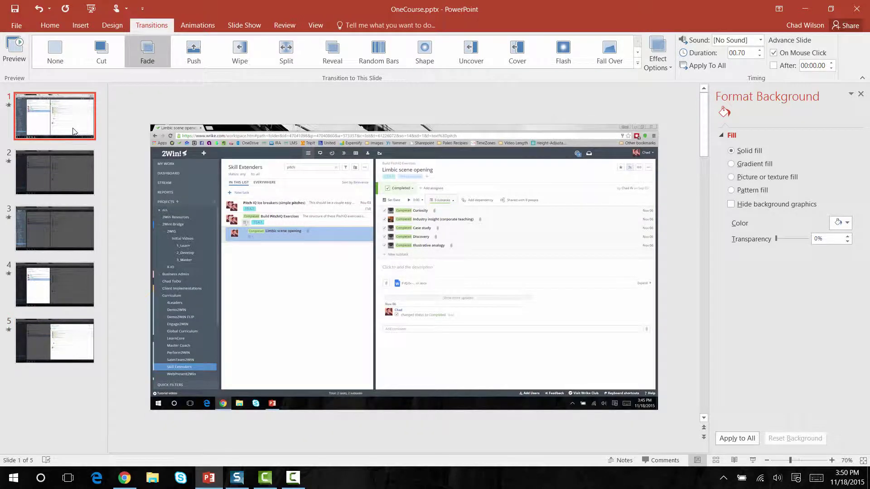
{"action": "left_click", "coordinate": [80, 180]}
{"action": "left_click", "coordinate": [70, 245]}
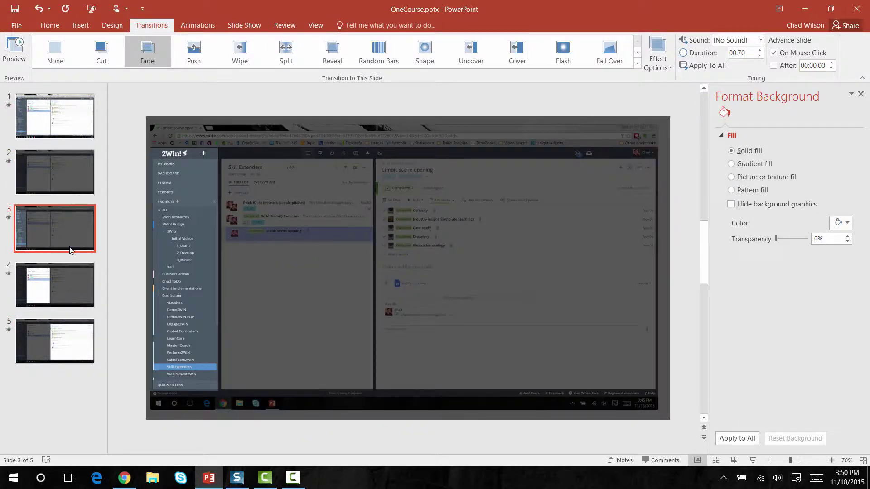
{"action": "left_click", "coordinate": [73, 293]}
{"action": "left_click", "coordinate": [71, 343]}
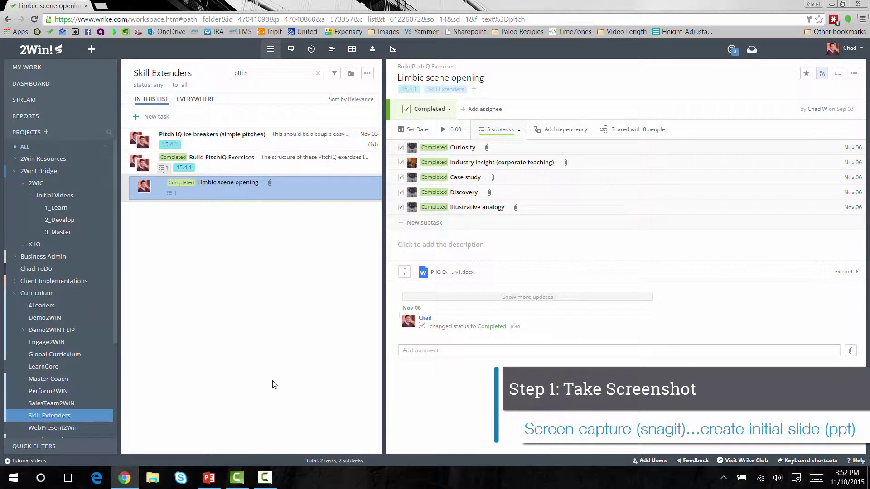
Step: Capture the full Wrike screen as a still image with Snagit
{"action": "key", "text": "Print"}
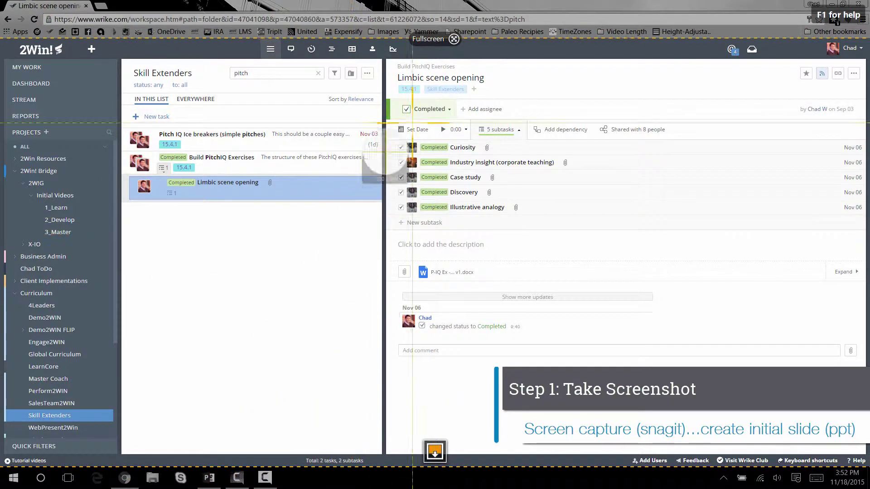
{"action": "left_click", "coordinate": [428, 39]}
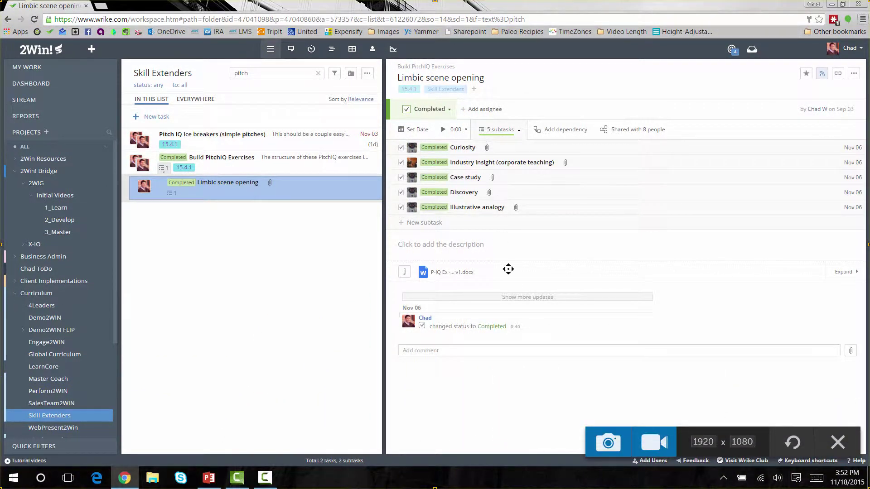
{"action": "left_click", "coordinate": [607, 440]}
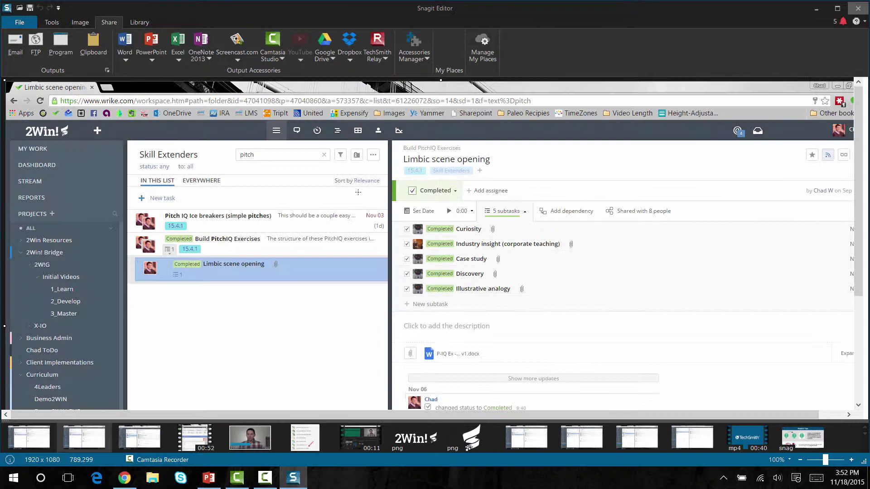
Step: Share the capture to the OneCourse PowerPoint presentation and return to it
{"action": "left_click", "coordinate": [114, 22]}
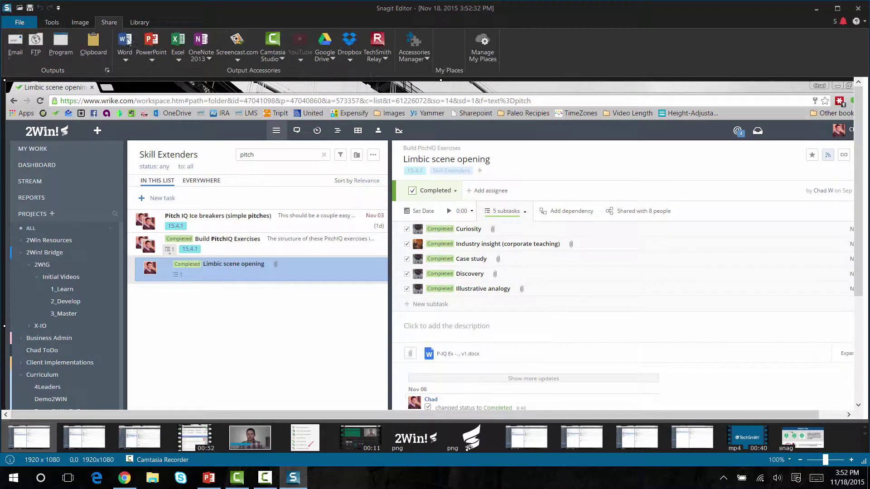
{"action": "left_click", "coordinate": [152, 40]}
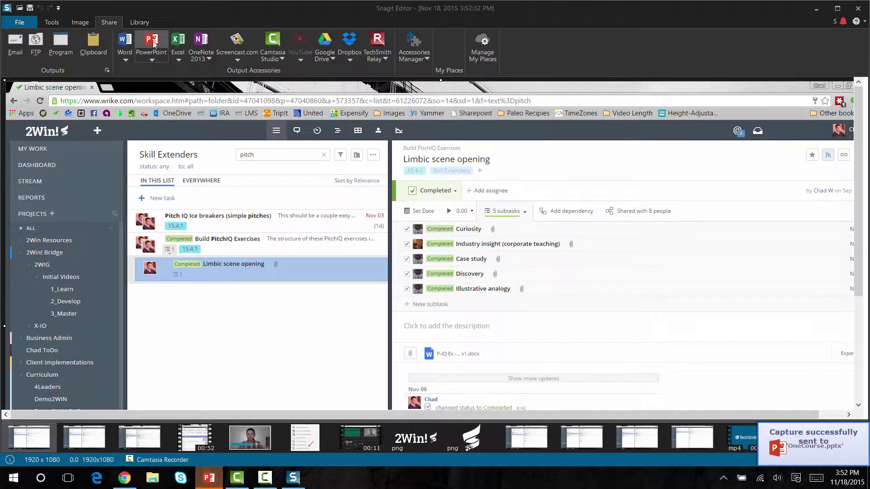
{"action": "key", "text": "alt+Tab"}
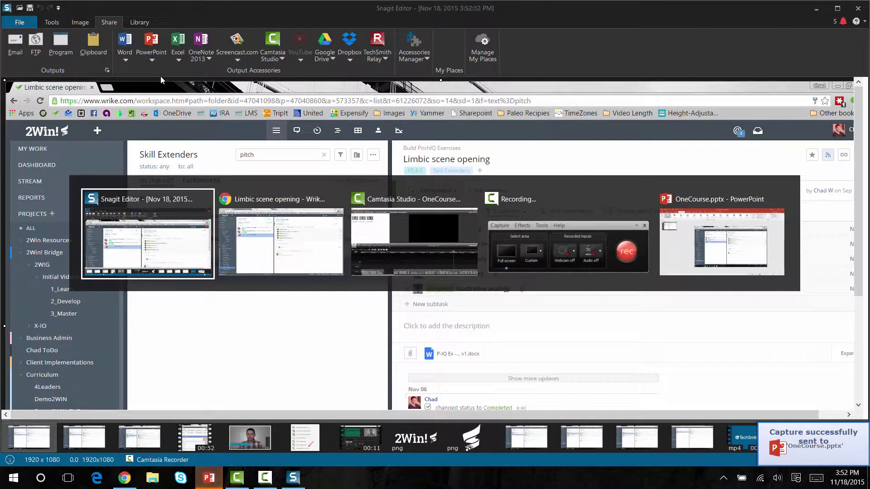
{"action": "key", "text": "alt+Tab"}
{"action": "key", "text": "alt+Tab"}
{"action": "key", "text": "alt+Tab"}
{"action": "key", "text": "alt+Tab"}
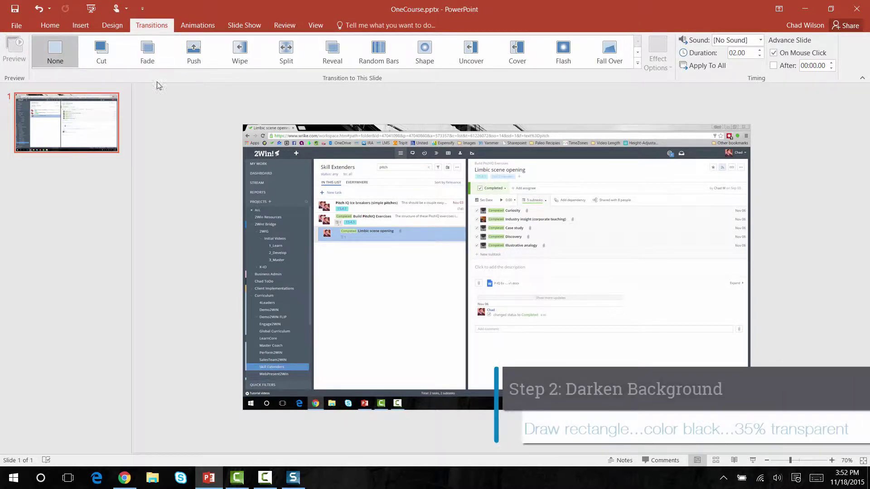
Step: Duplicate the screenshot slide and draw a rectangle over the whole screenshot
{"action": "right_click", "coordinate": [95, 131]}
{"action": "left_click", "coordinate": [104, 205]}
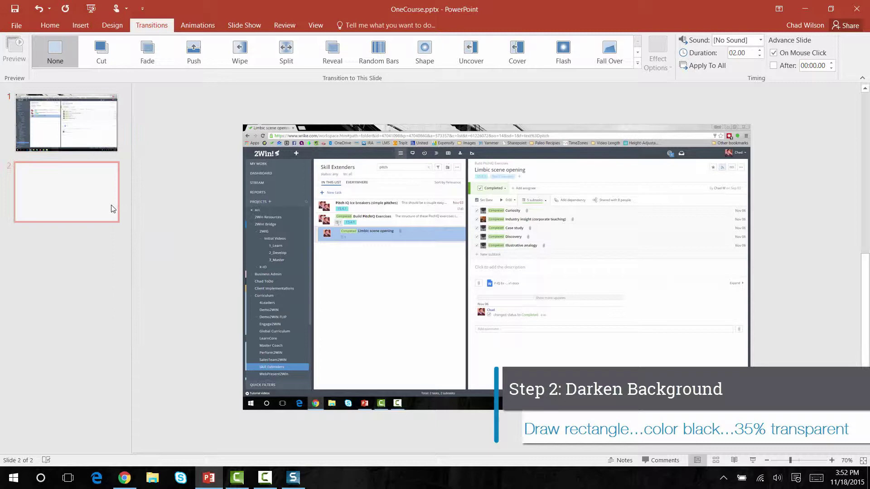
{"action": "left_click", "coordinate": [83, 27]}
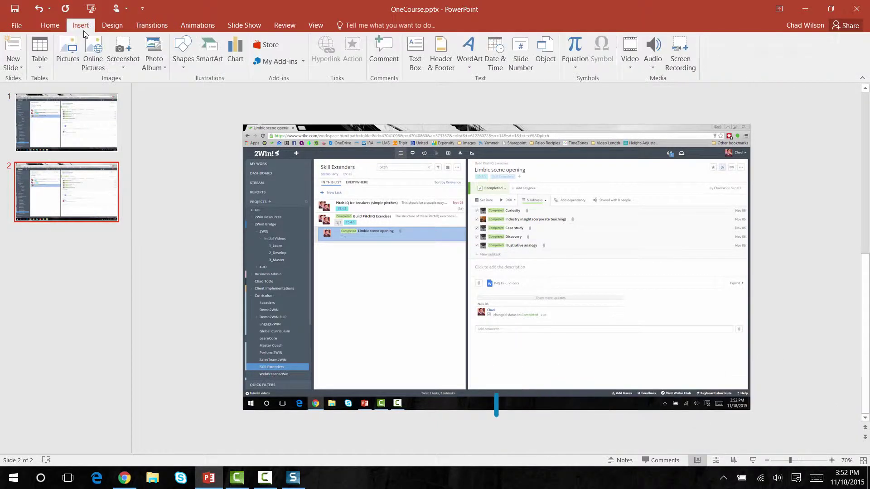
{"action": "left_click", "coordinate": [183, 52]}
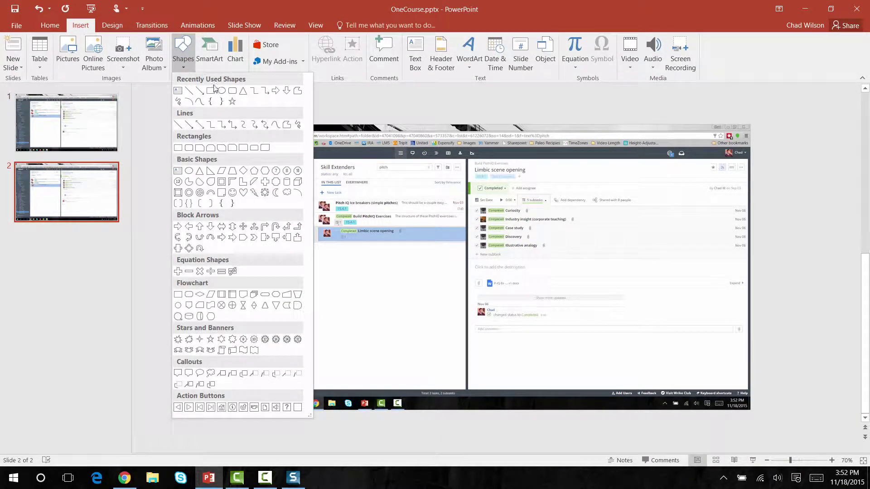
{"action": "left_click", "coordinate": [211, 92]}
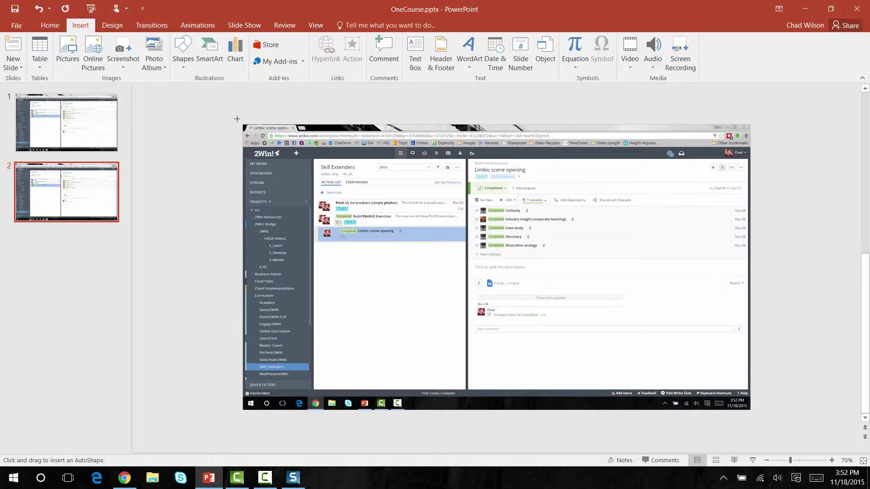
{"action": "mouse_move", "coordinate": [237, 119]}
{"action": "left_mouse_down"}
{"action": "mouse_move", "coordinate": [508, 226]}
{"action": "mouse_move", "coordinate": [720, 379]}
{"action": "mouse_move", "coordinate": [757, 416]}
{"action": "left_mouse_up"}
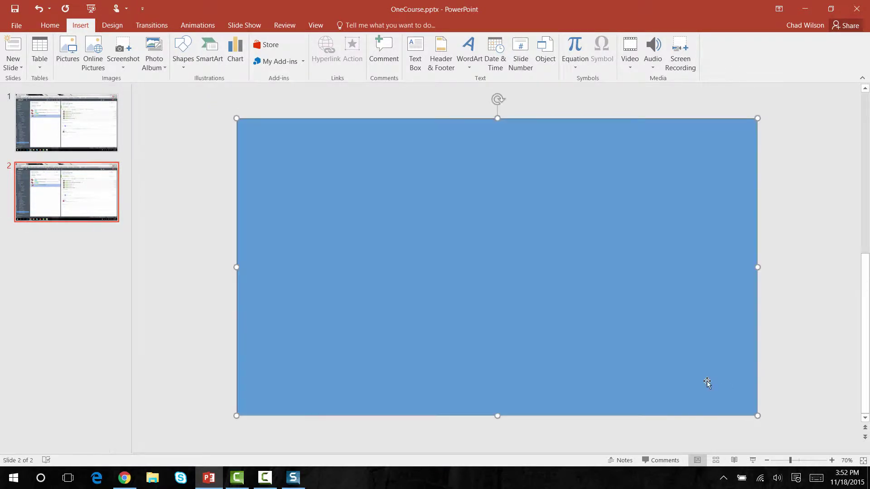
Step: Format the rectangle with black fill, 35% transparency and no outline
{"action": "right_click", "coordinate": [706, 381]}
{"action": "left_click", "coordinate": [688, 346]}
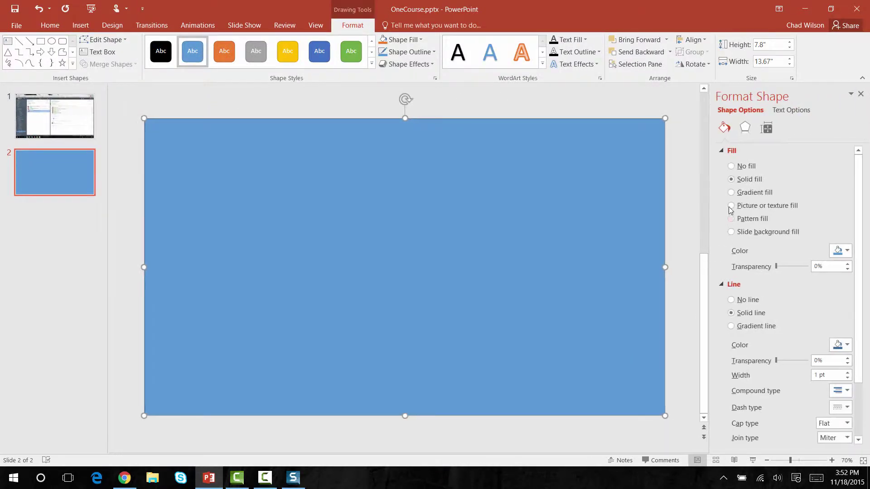
{"action": "left_click", "coordinate": [841, 250]}
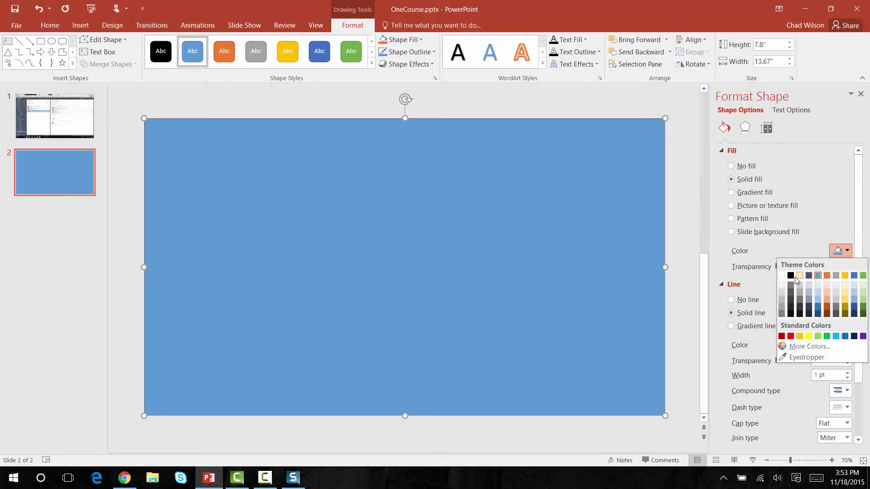
{"action": "left_click", "coordinate": [790, 276]}
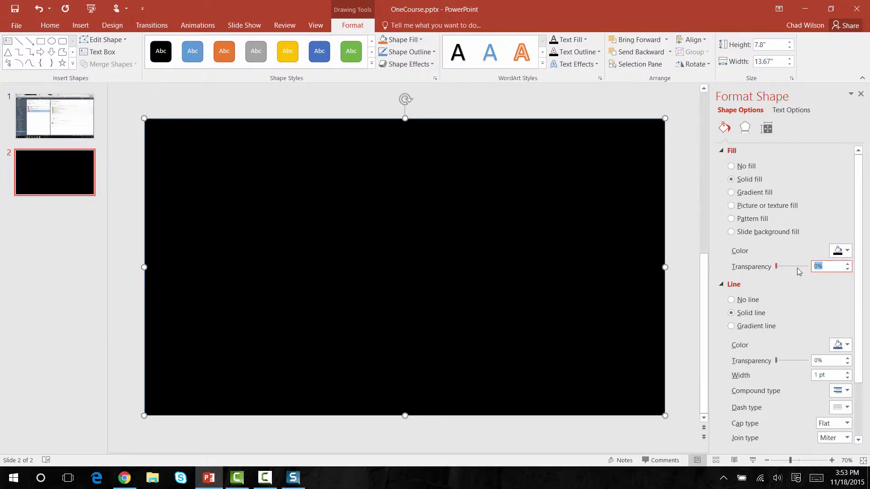
{"action": "type", "text": "35"}
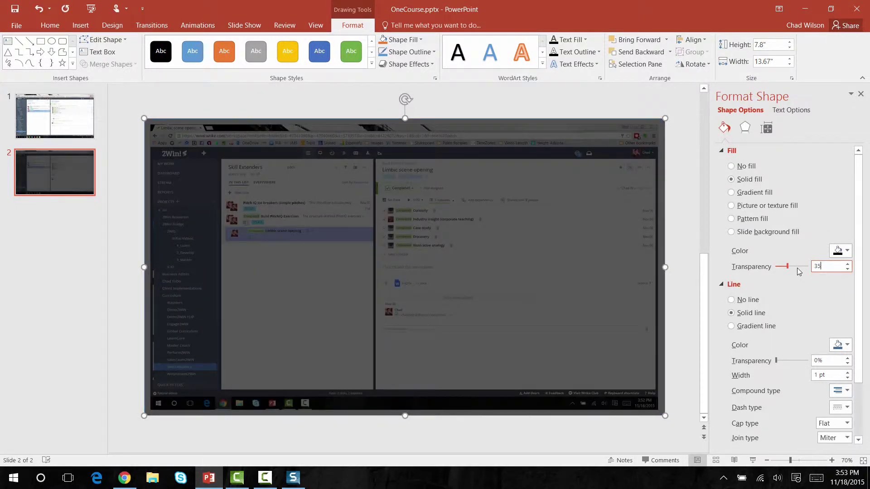
{"action": "left_click", "coordinate": [732, 301]}
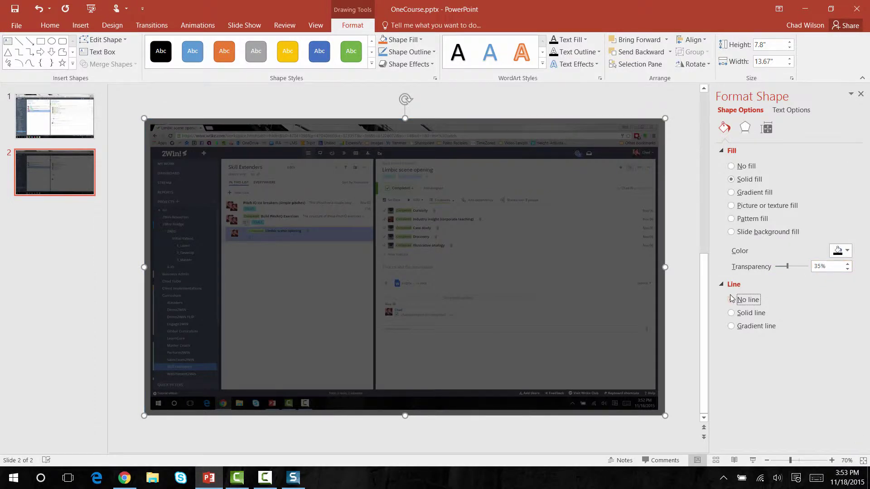
{"action": "left_click", "coordinate": [75, 180]}
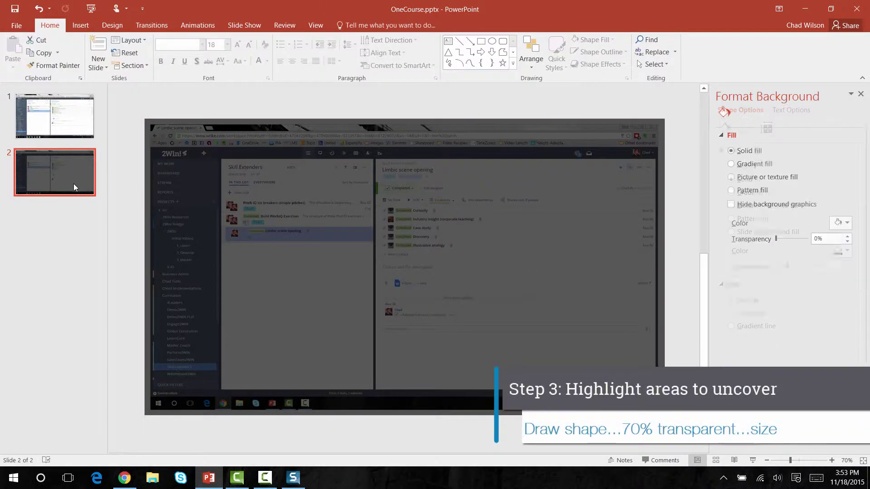
Step: Duplicate slide 2 as slide 3 and draw a rectangle over the left sidebar
{"action": "right_click", "coordinate": [73, 184]}
{"action": "left_click", "coordinate": [92, 254]}
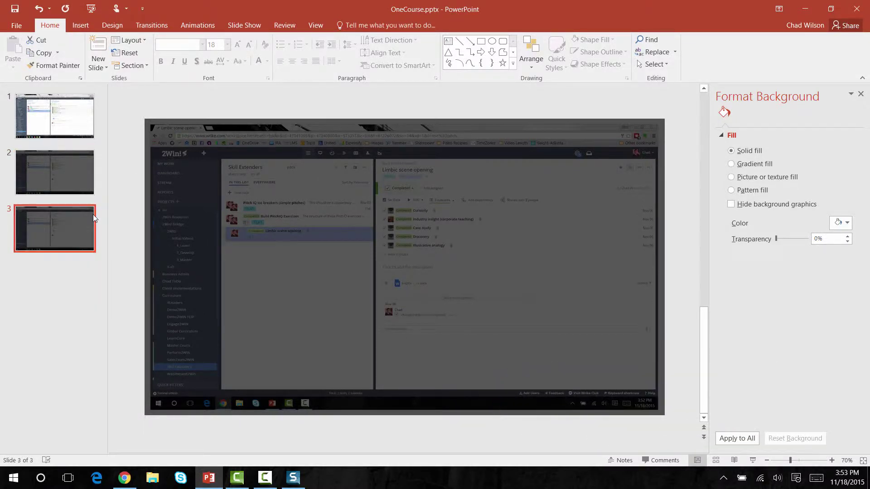
{"action": "left_click", "coordinate": [81, 26]}
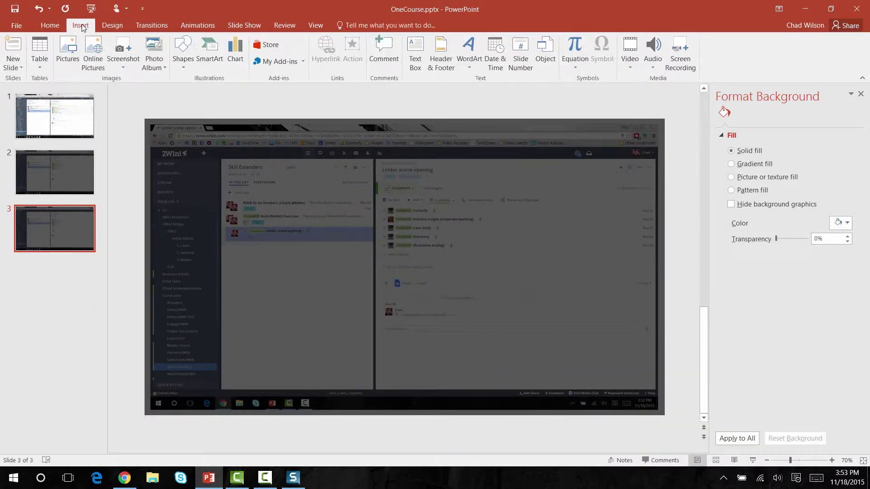
{"action": "left_click", "coordinate": [183, 51]}
{"action": "left_click", "coordinate": [205, 91]}
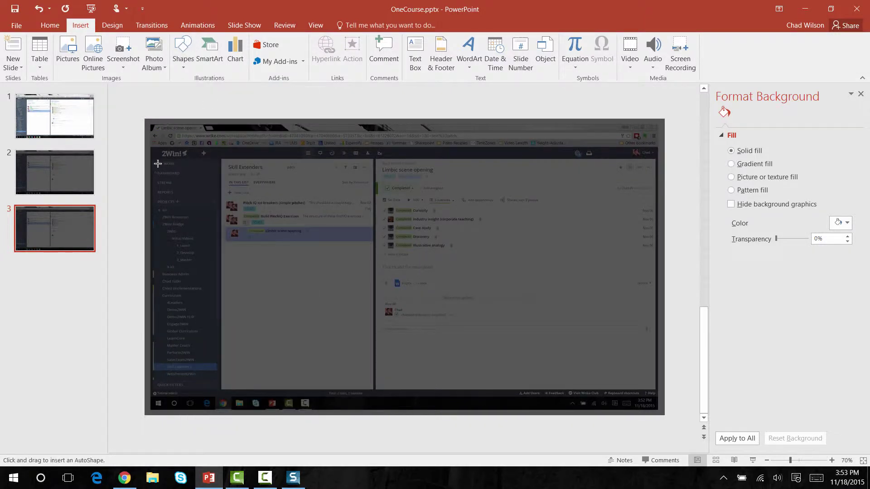
{"action": "left_click_drag", "start_coordinate": [154, 149], "coordinate": [218, 392]}
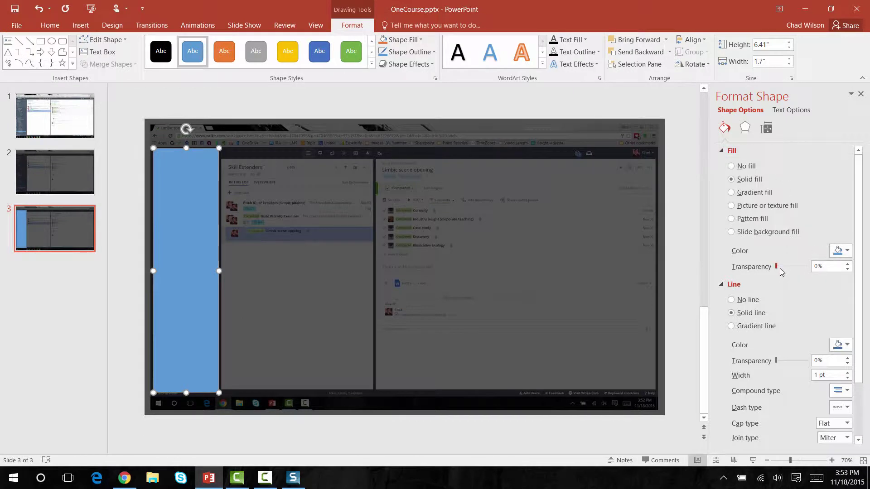
Step: Make the rectangle 74% transparent with no outline and narrow it to 1.67"
{"action": "left_click_drag", "start_coordinate": [780, 270], "coordinate": [799, 268]}
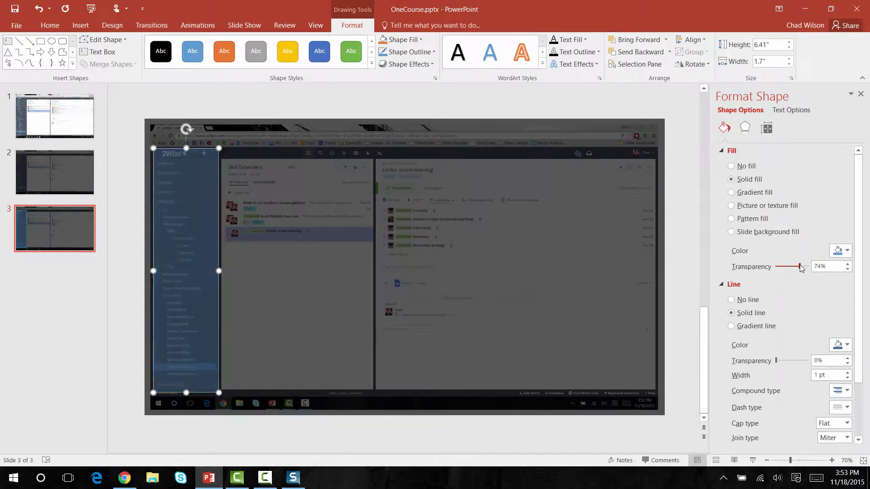
{"action": "left_click", "coordinate": [733, 301]}
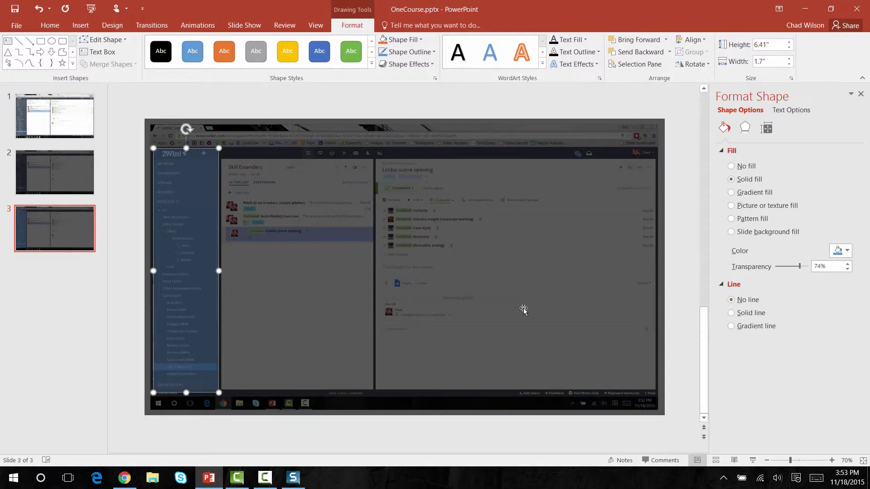
{"action": "left_click_drag", "start_coordinate": [219, 270], "coordinate": [214, 271]}
{"action": "left_click_drag", "start_coordinate": [153, 271], "coordinate": [150, 270]}
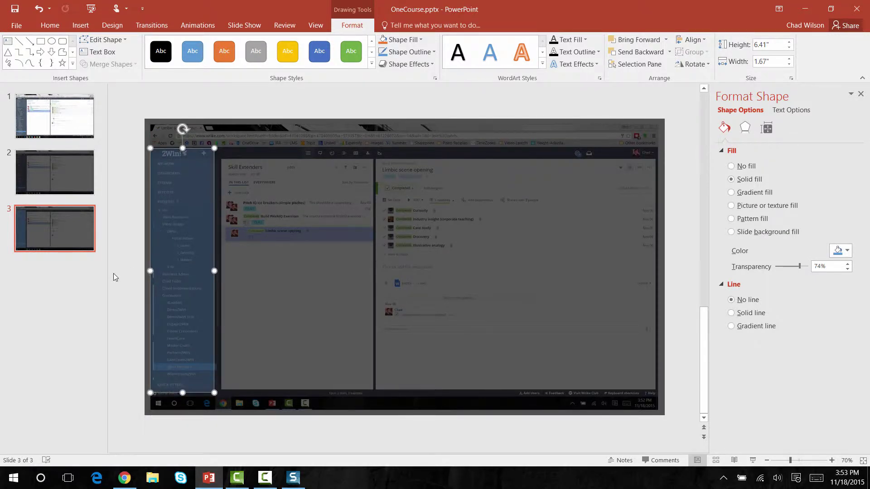
Step: Duplicate slide 3 as slide 4 and place the rectangle over the Skill Extenders column
{"action": "left_click", "coordinate": [67, 237]}
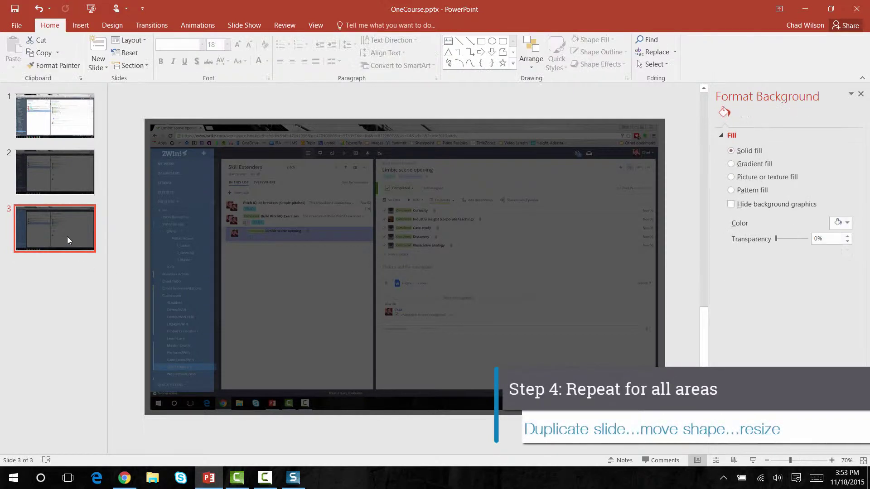
{"action": "right_click", "coordinate": [67, 236]}
{"action": "left_click", "coordinate": [85, 314]}
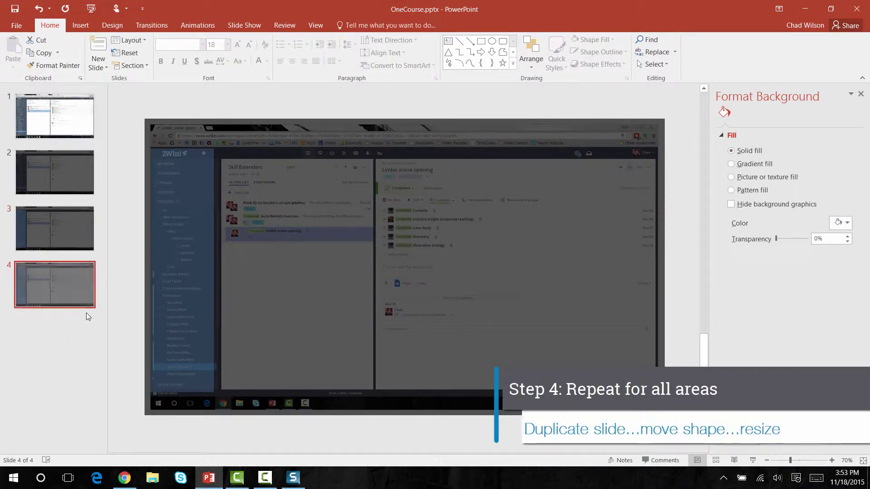
{"action": "left_click", "coordinate": [175, 271]}
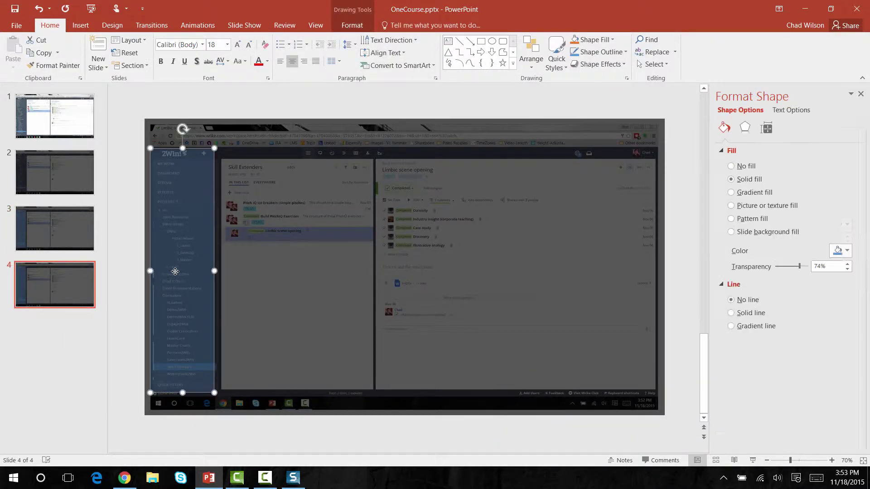
{"action": "left_click_drag", "start_coordinate": [175, 271], "coordinate": [248, 280]}
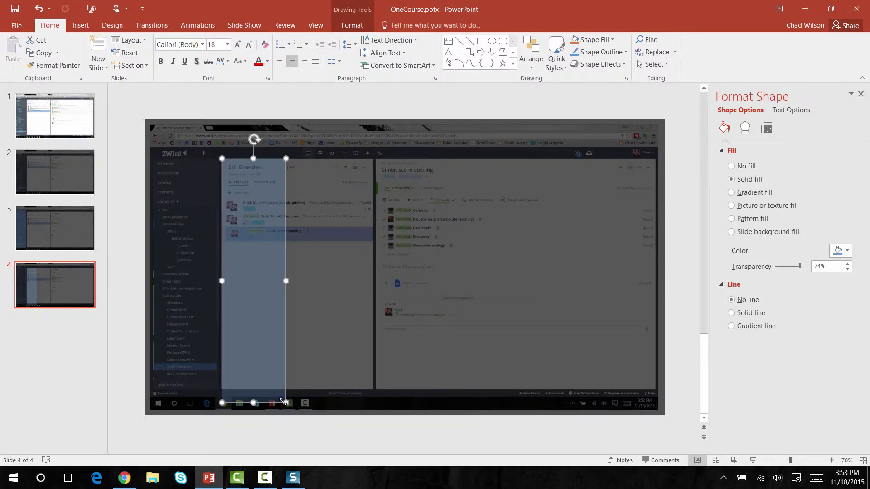
{"action": "left_click_drag", "start_coordinate": [285, 402], "coordinate": [373, 389]}
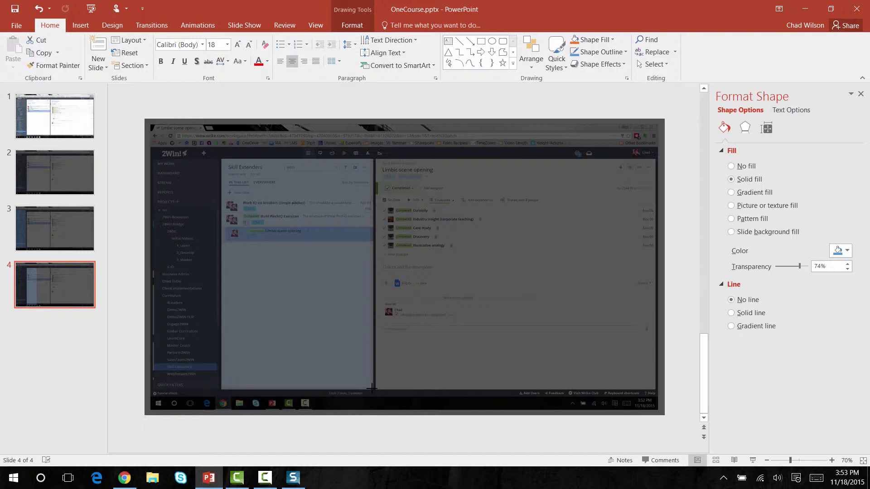
Step: Duplicate slide 4 as slide 5 and stretch the rectangle over the right task panel
{"action": "right_click", "coordinate": [71, 298]}
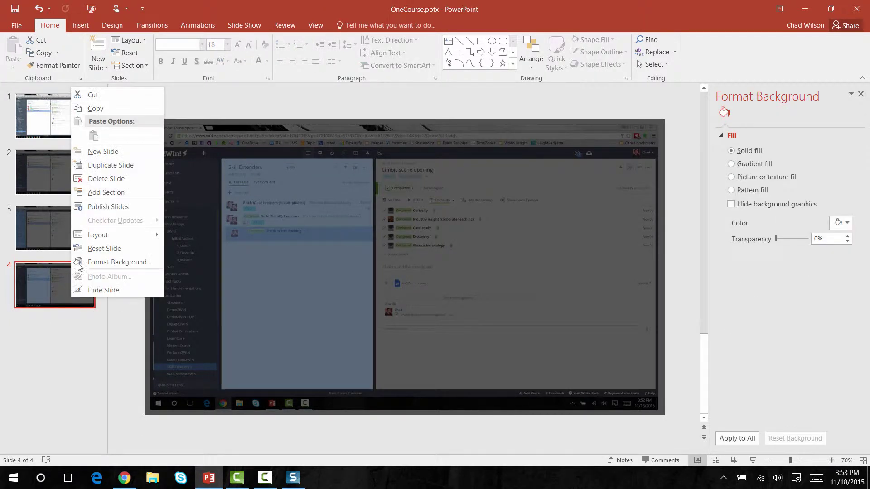
{"action": "left_click", "coordinate": [114, 165]}
{"action": "left_click", "coordinate": [279, 279]}
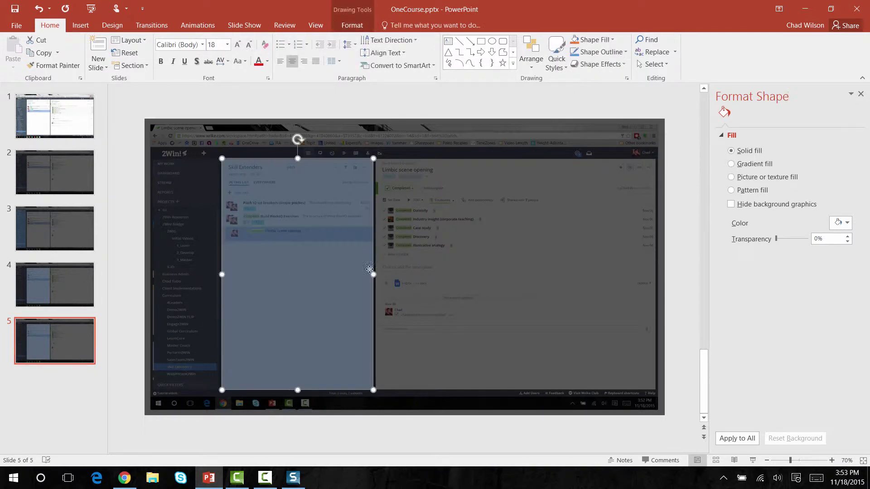
{"action": "left_click_drag", "start_coordinate": [279, 279], "coordinate": [332, 273]}
{"action": "left_click_drag", "start_coordinate": [391, 265], "coordinate": [431, 281]}
{"action": "left_click_drag", "start_coordinate": [525, 273], "coordinate": [658, 269]}
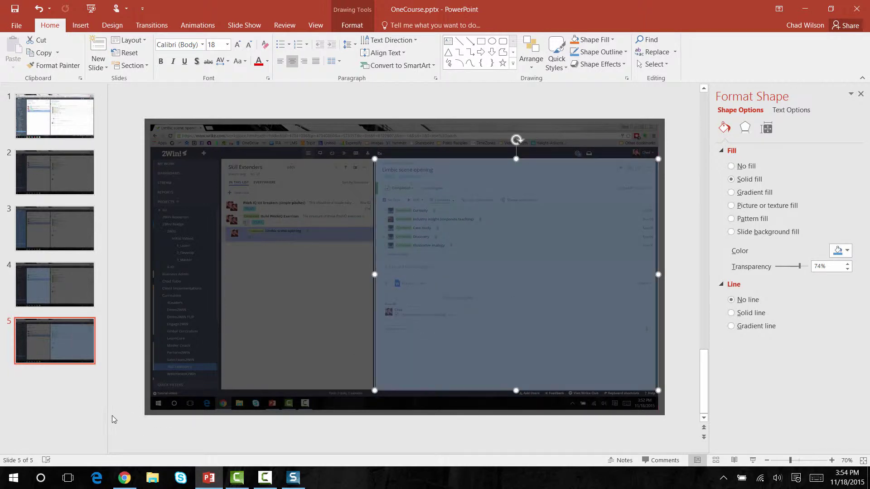
{"action": "left_click", "coordinate": [45, 236]}
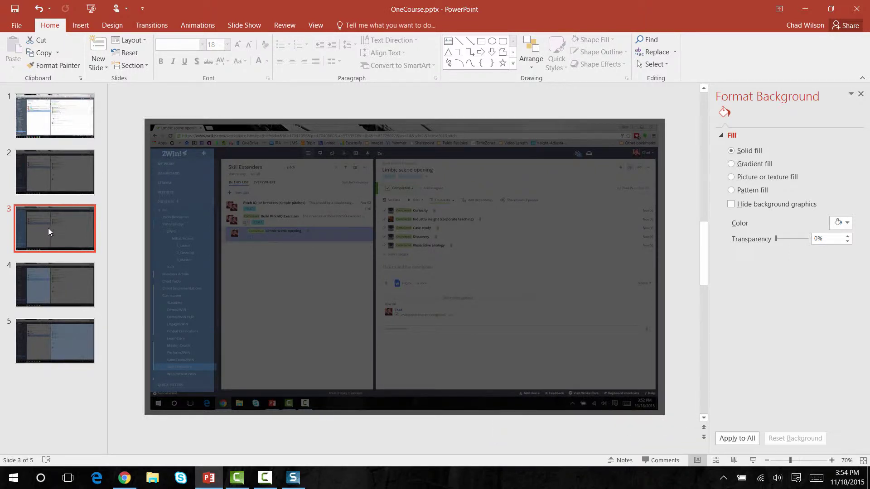
Step: On slide 3, subtract the sidebar rectangle from the dark overlay
{"action": "left_click", "coordinate": [290, 269]}
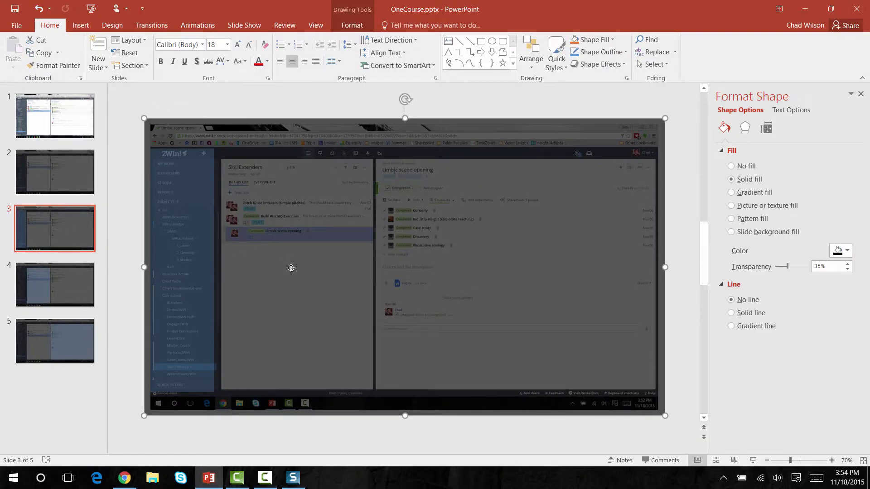
{"action": "left_click", "coordinate": [194, 262], "text": "shift"}
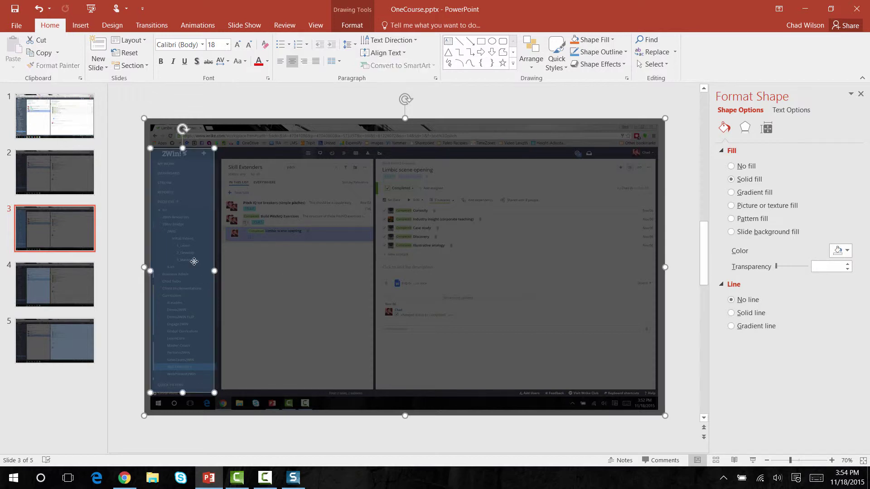
{"action": "left_click", "coordinate": [348, 27]}
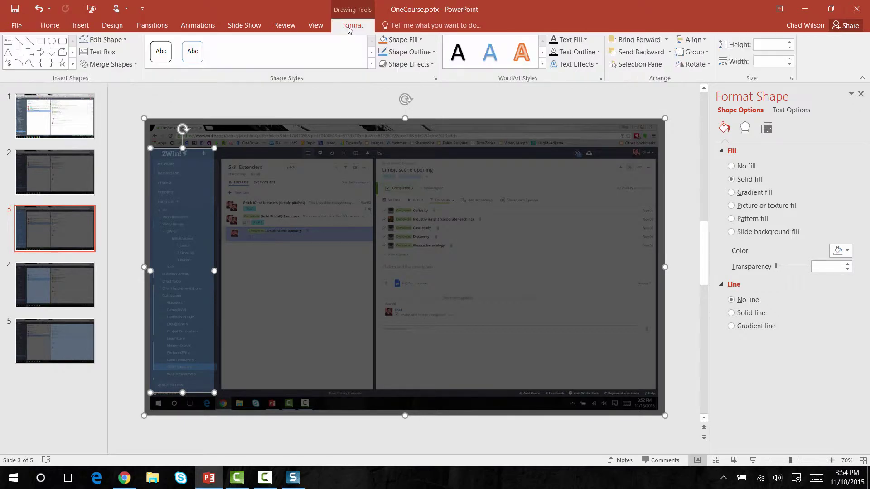
{"action": "left_click", "coordinate": [128, 65]}
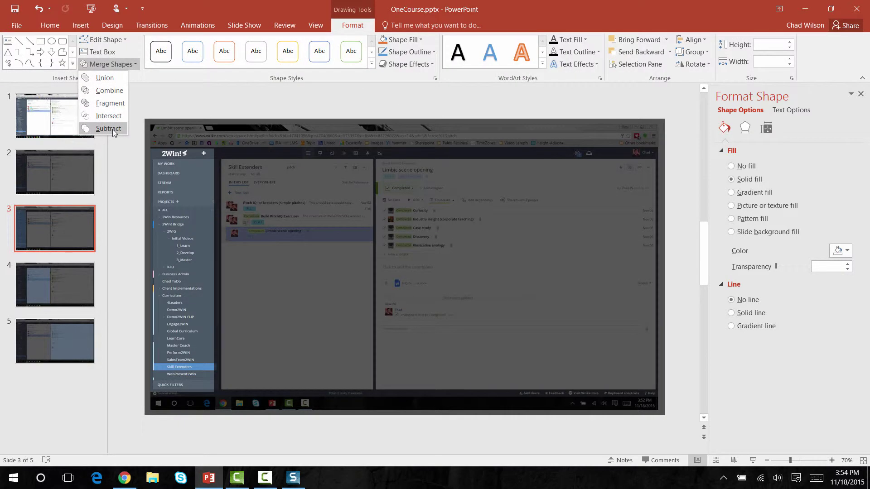
{"action": "left_click", "coordinate": [112, 129]}
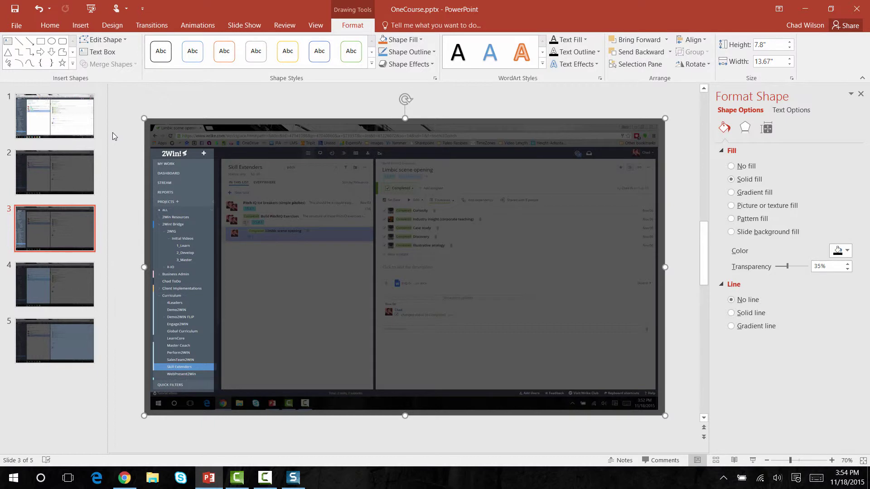
Step: Subtract the middle-column and right-panel rectangles from the overlay, redoing one merge after undoing it
{"action": "left_click", "coordinate": [66, 287]}
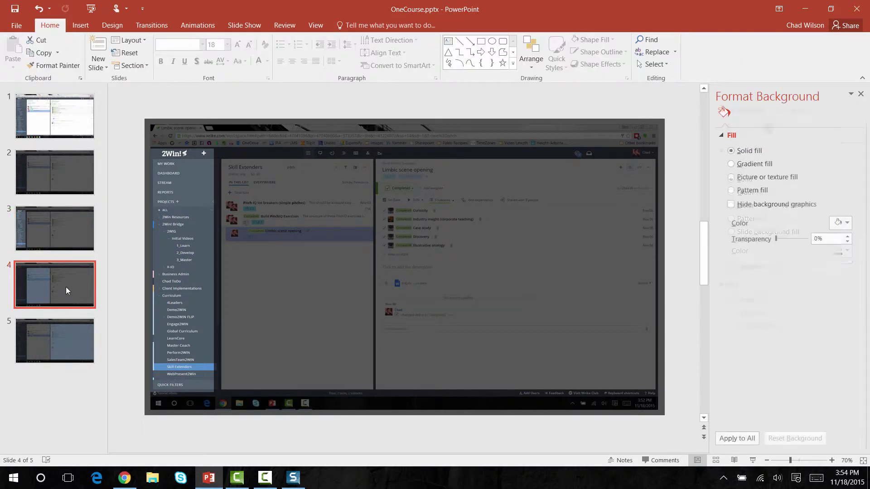
{"action": "left_click", "coordinate": [190, 271]}
{"action": "left_click", "coordinate": [237, 266], "text": "shift"}
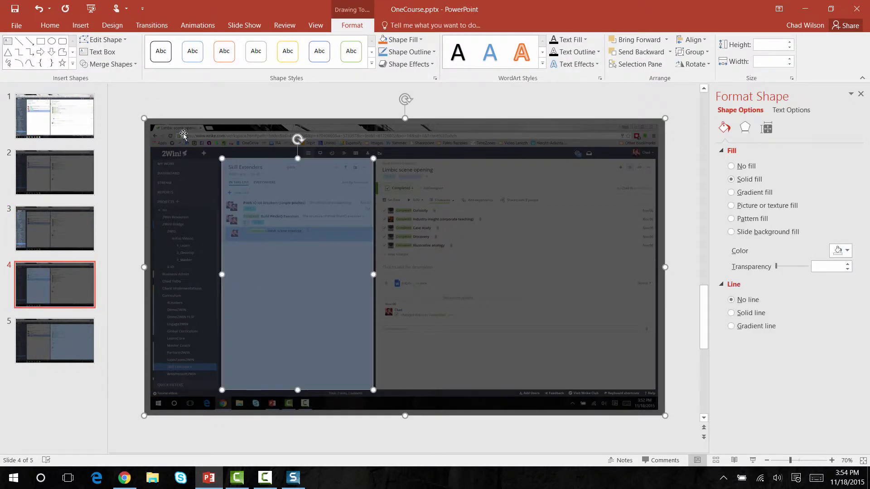
{"action": "left_click", "coordinate": [109, 64]}
{"action": "left_click", "coordinate": [113, 130]}
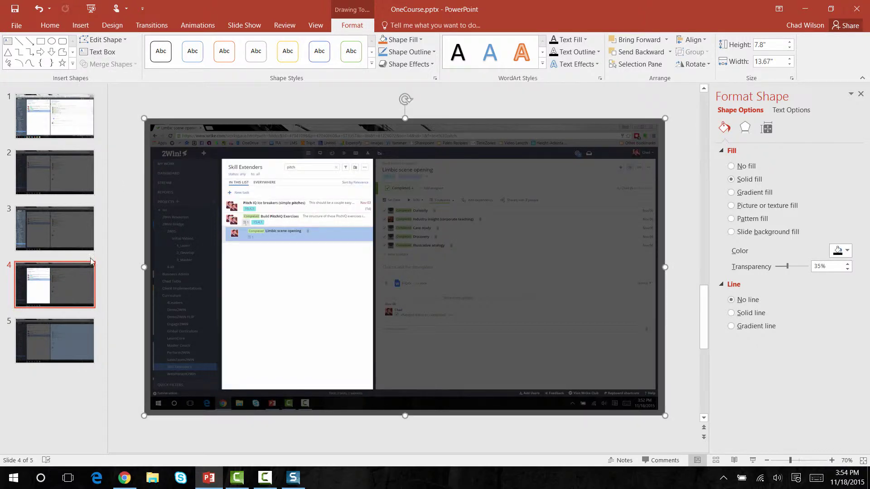
{"action": "key", "text": "ctrl+z"}
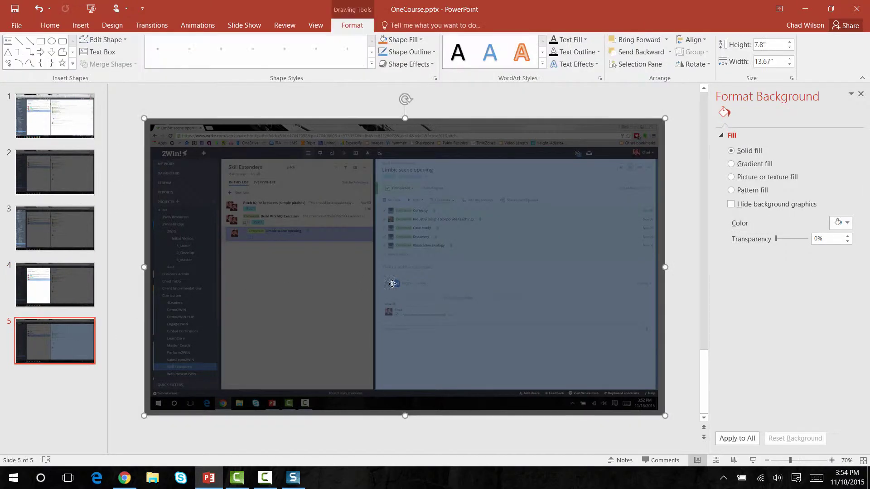
{"action": "key", "text": "ctrl+z"}
{"action": "left_click", "coordinate": [109, 64]}
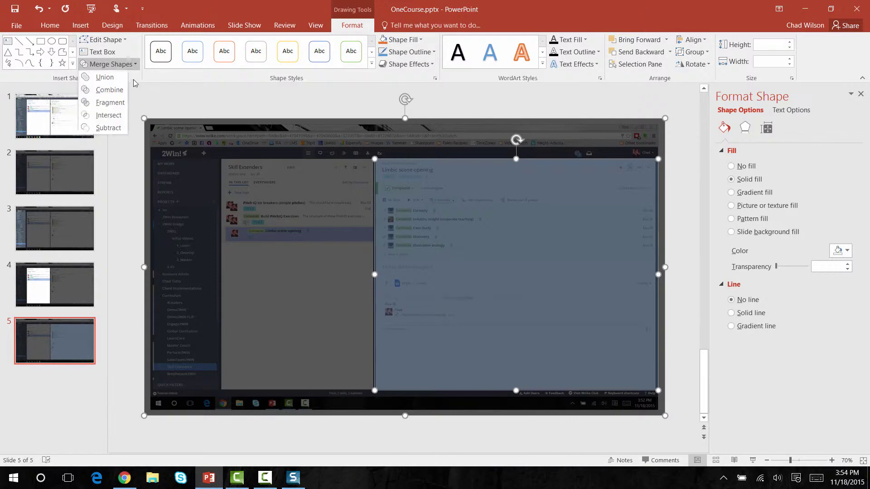
{"action": "left_click", "coordinate": [118, 131]}
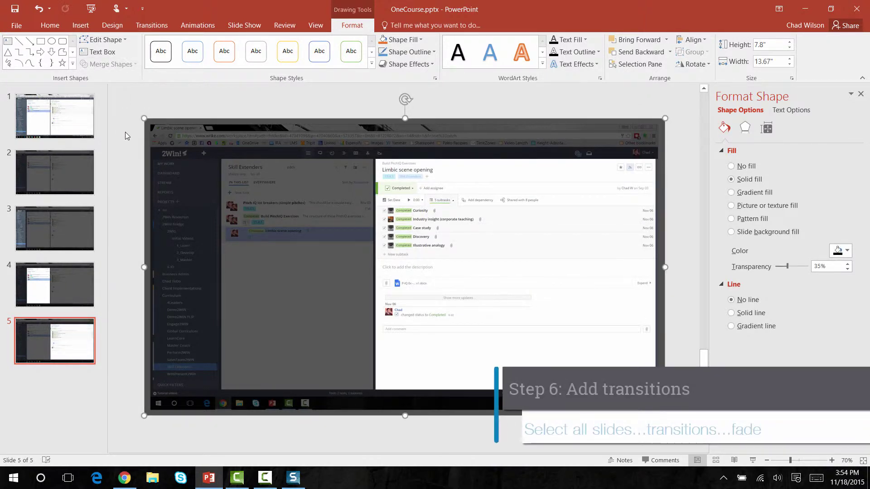
Step: Select slides 1 through 5 and apply the Fade transition
{"action": "left_click", "coordinate": [62, 119]}
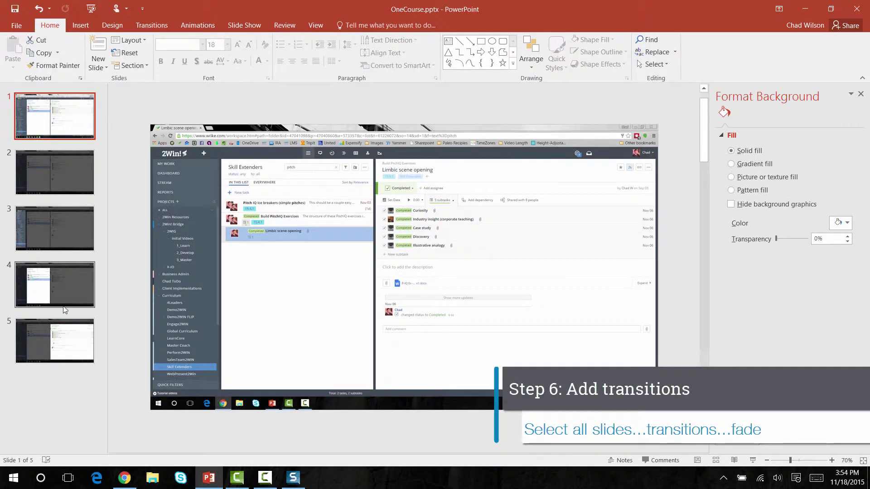
{"action": "left_click", "coordinate": [62, 336], "text": "shift"}
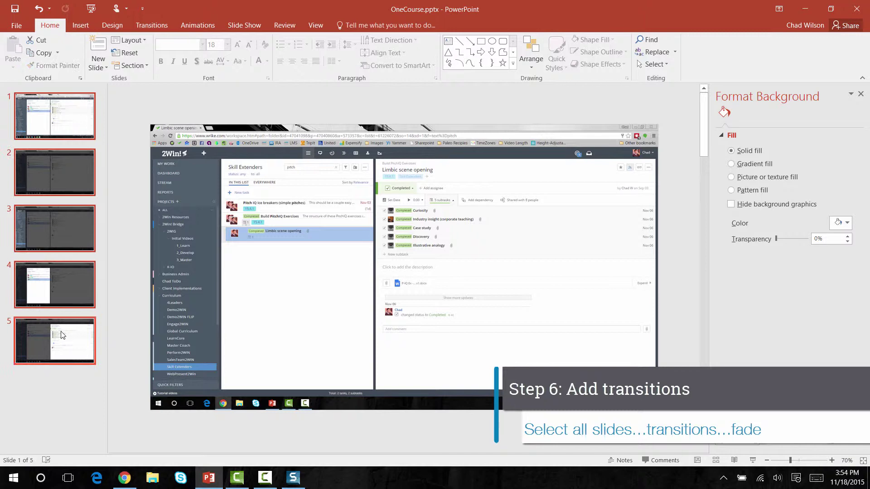
{"action": "left_click", "coordinate": [152, 25]}
{"action": "left_click", "coordinate": [146, 50]}
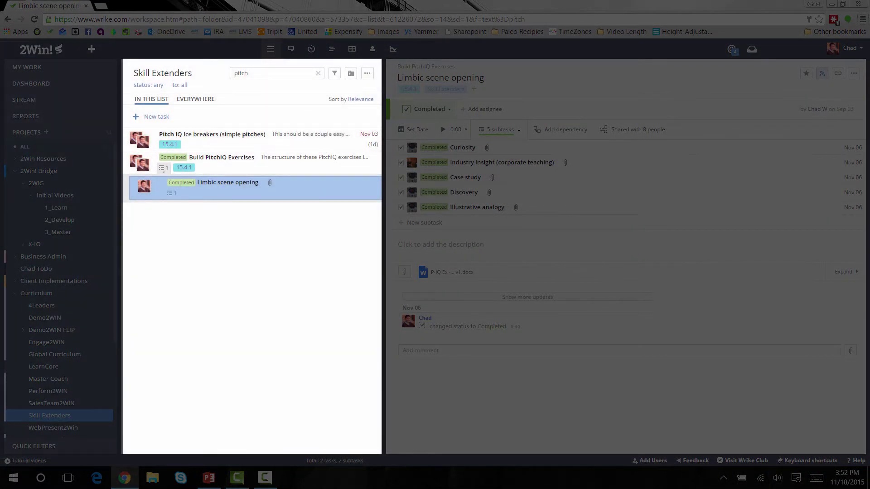
Step: Return from the slide show preview to the PowerPoint editing window
{"action": "key", "text": "alt+Tab"}
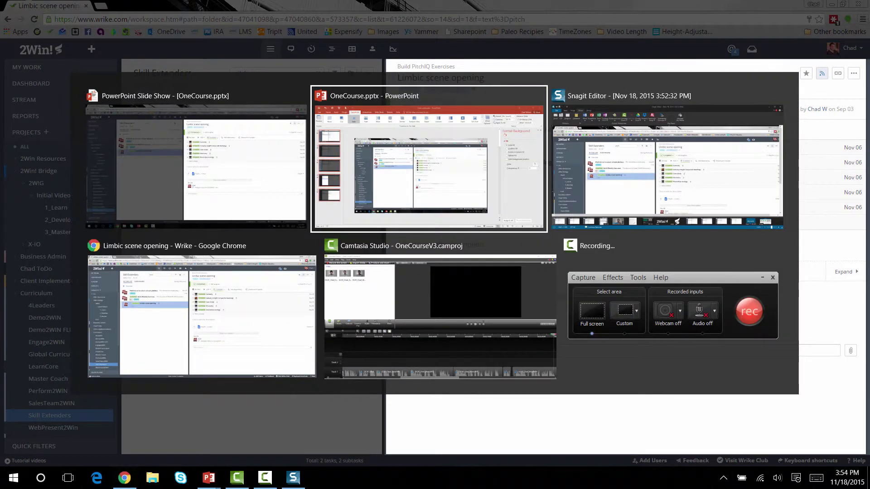